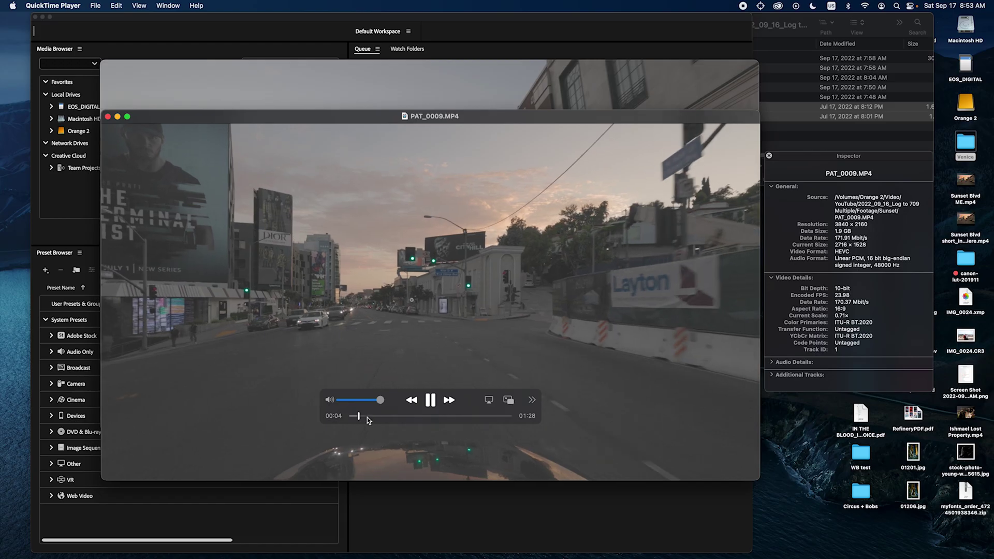
Scrub forward through PAT_0009 and PAT_0011 to preview the flat log footage, then close PAT_0011
left_click_drag(359, 417, 418, 423)
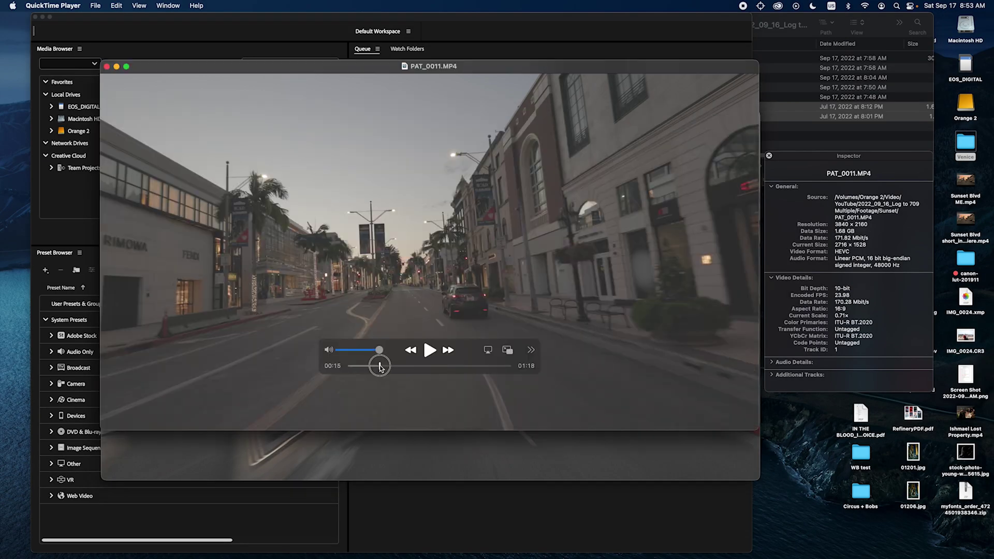
left_click_drag(380, 367, 470, 363)
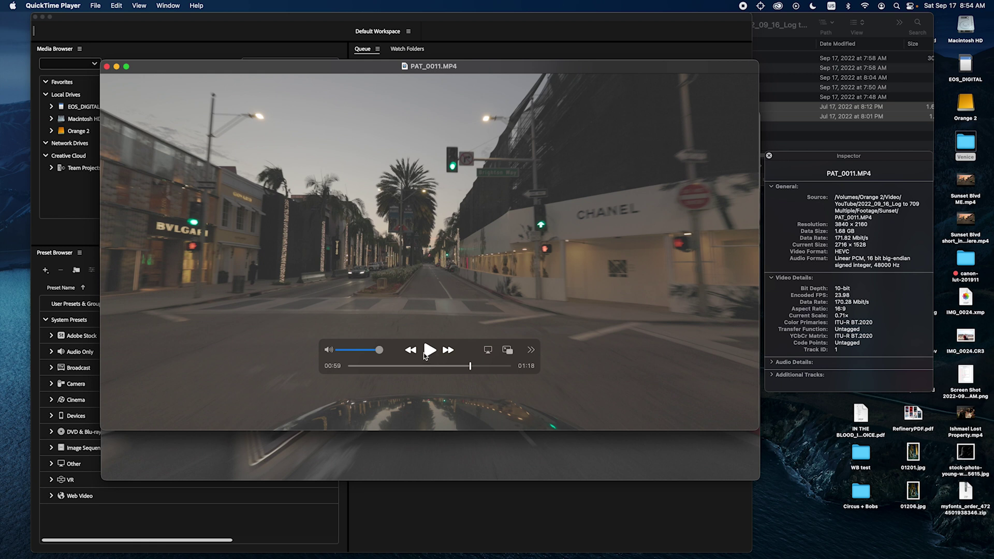
left_click(108, 69)
Close the remaining video window and create a new encoding preset named 'C-log3 to Rec 709'
left_click(107, 114)
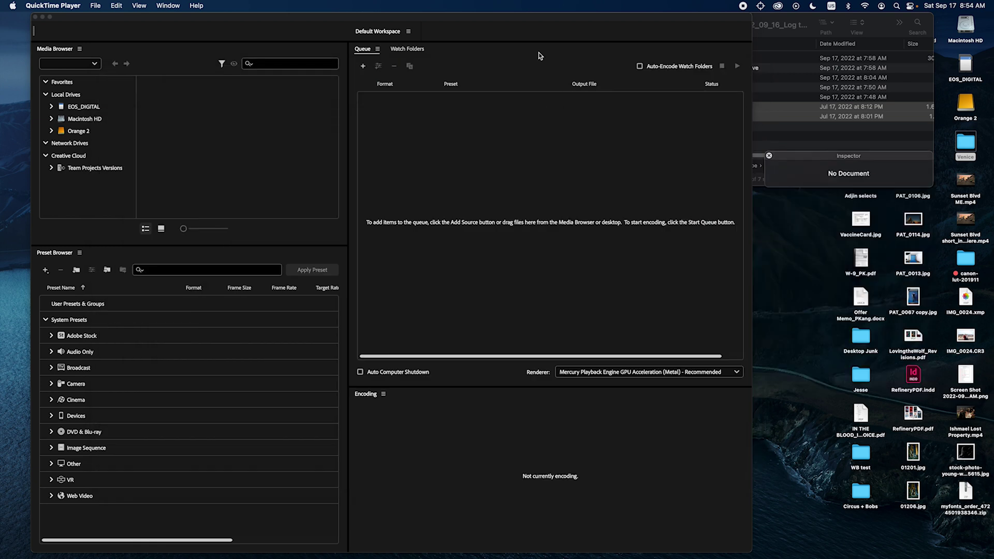
left_click(45, 270)
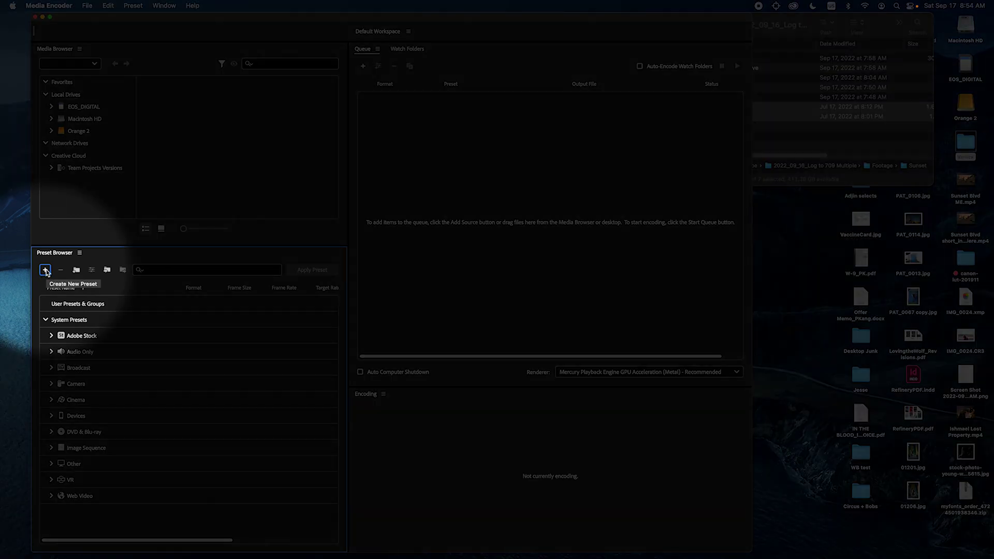
left_click(46, 272)
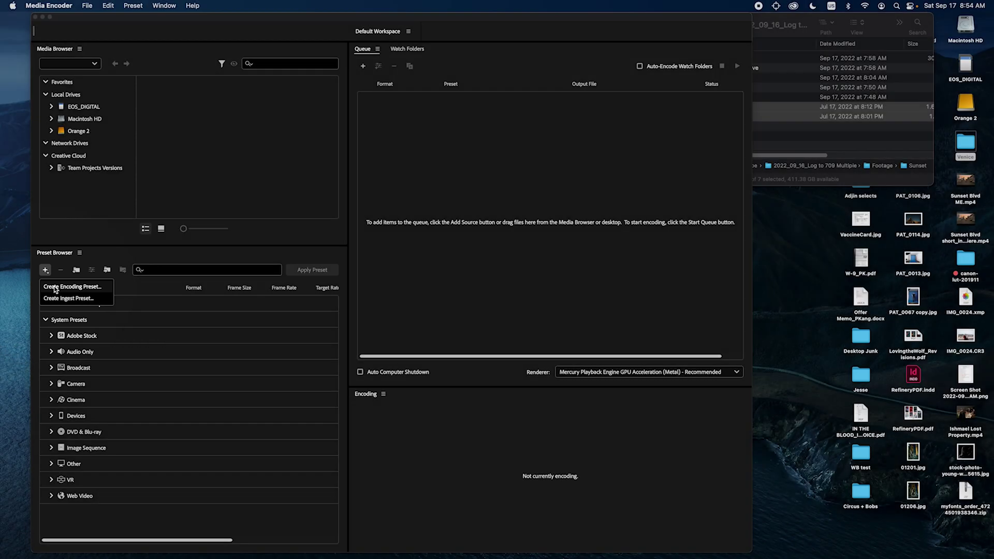
left_click(56, 288)
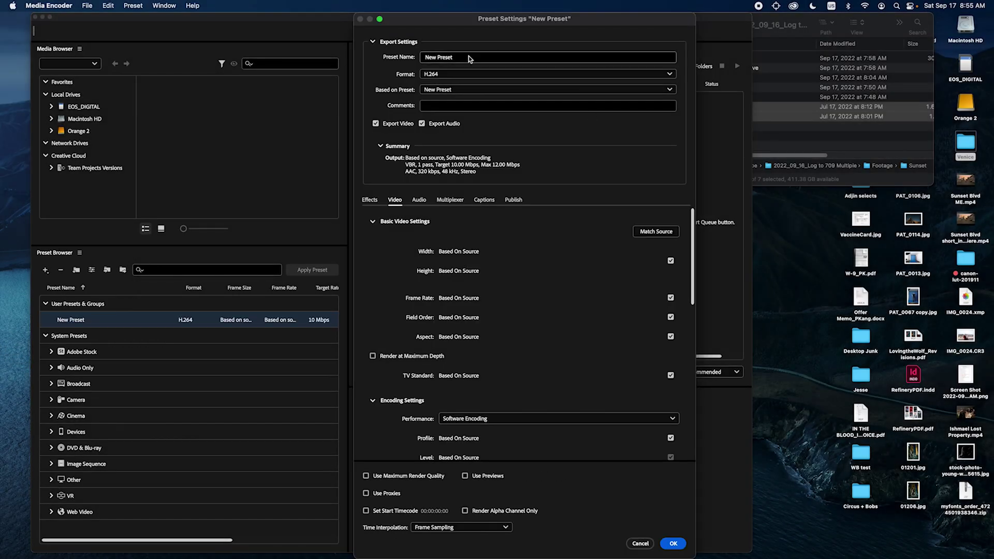
left_click(469, 58)
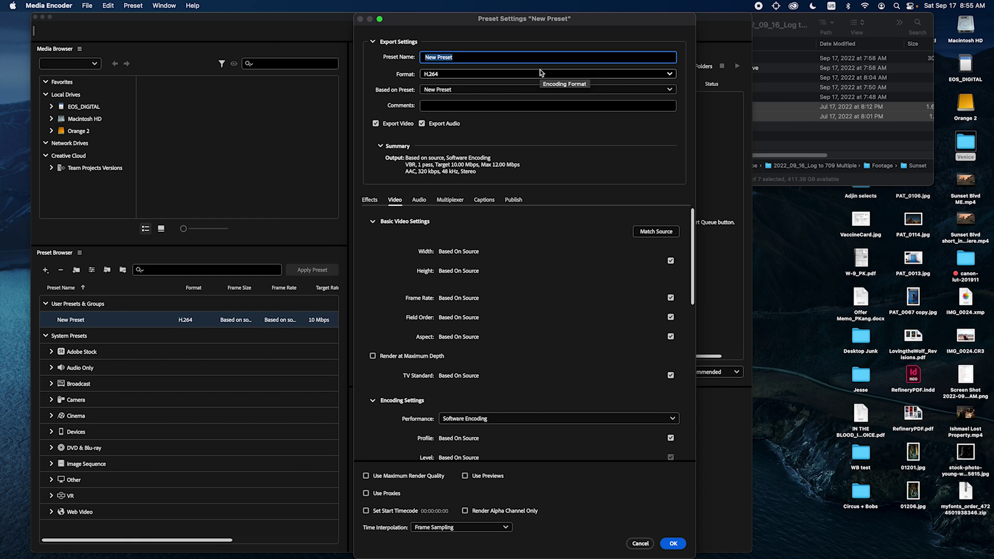
type("C-log3 to Rec 709")
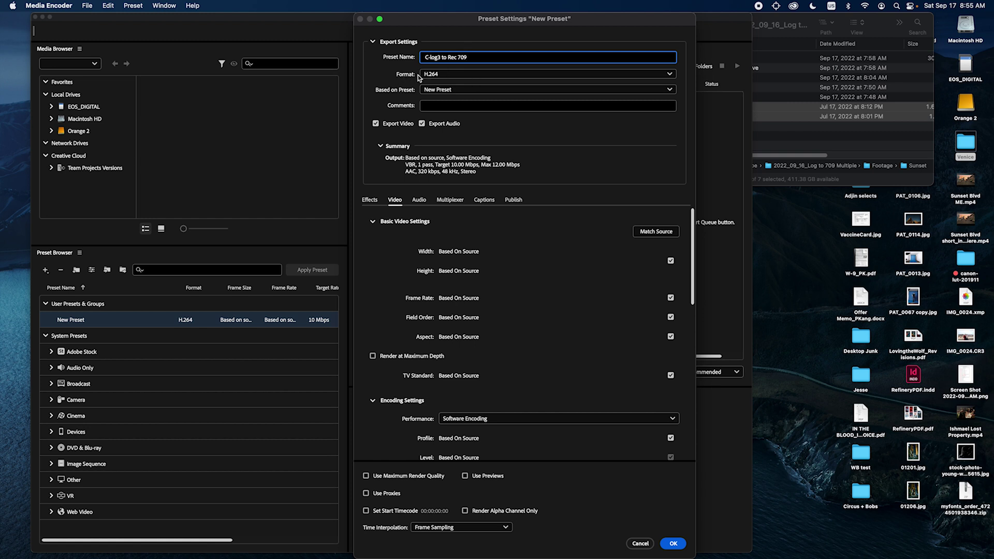
Set the preset's format to QuickTime, based on the Apple ProRes 422 preset
left_click(433, 75)
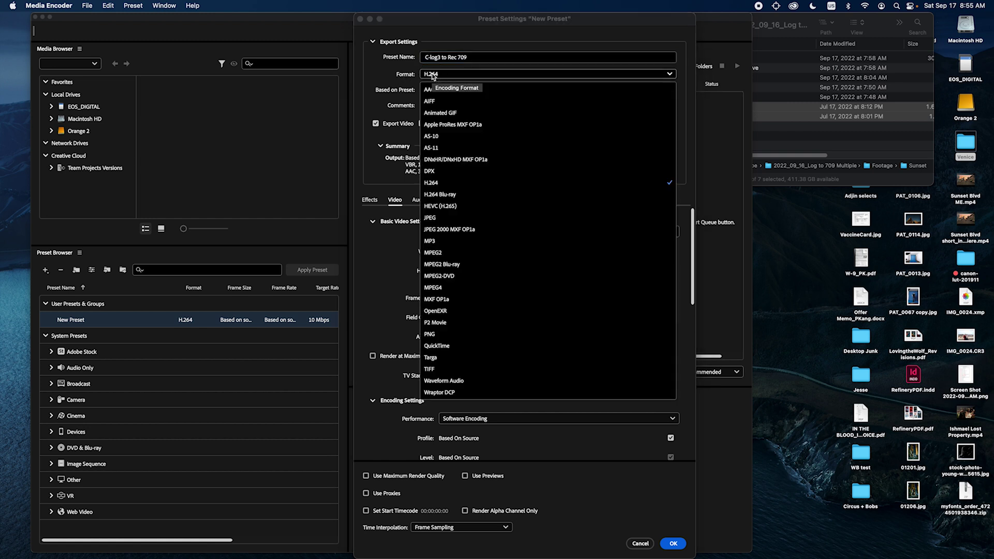
left_click(440, 345)
left_click(458, 90)
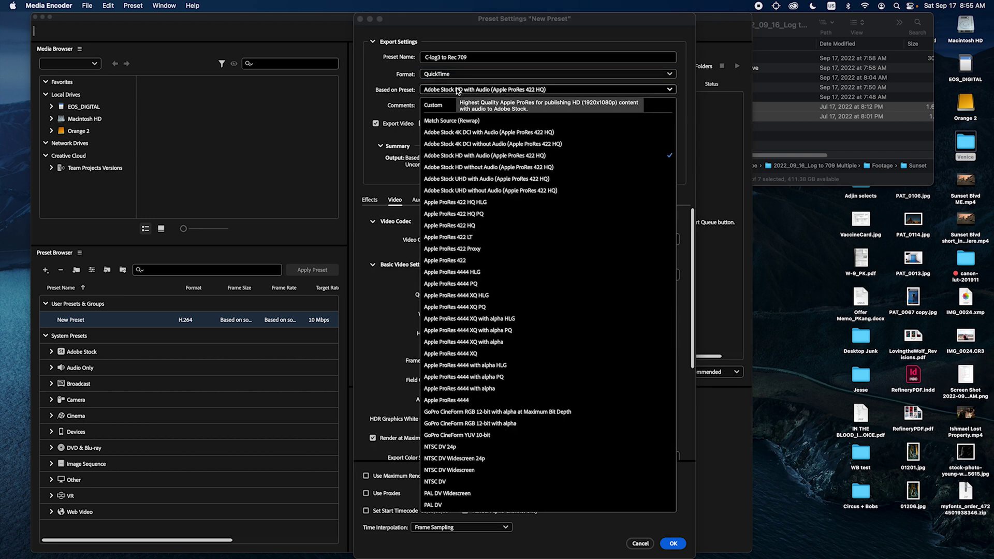
left_click(460, 260)
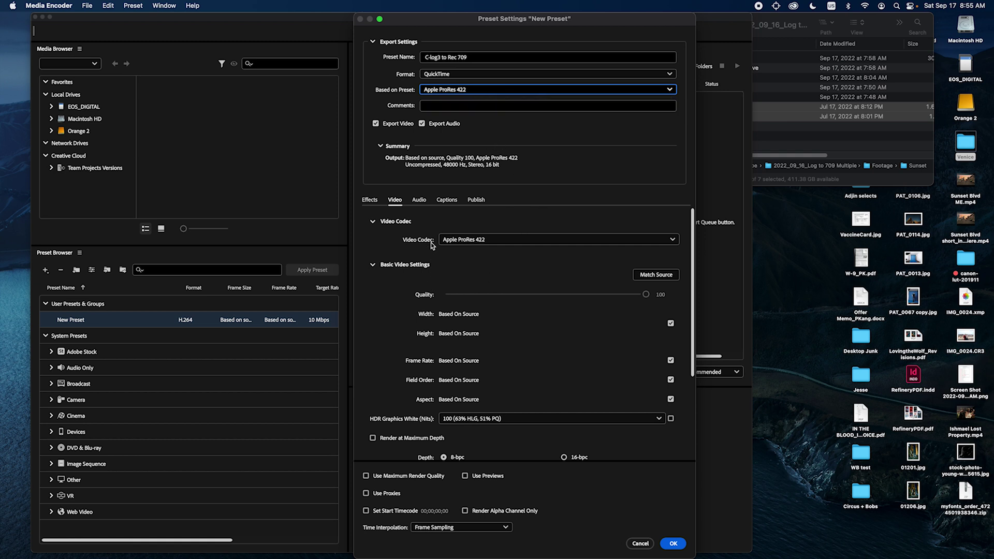
Enable Lumetri Look/LUT in the preset's Effects and choose Select... from Applied to browse for a LUT
left_click(370, 200)
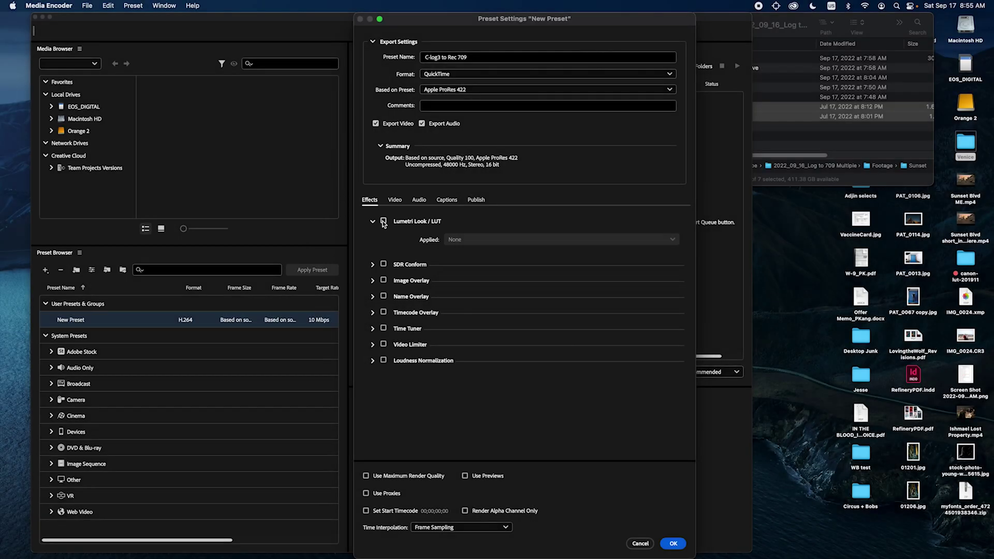
left_click(384, 221)
left_click(455, 240)
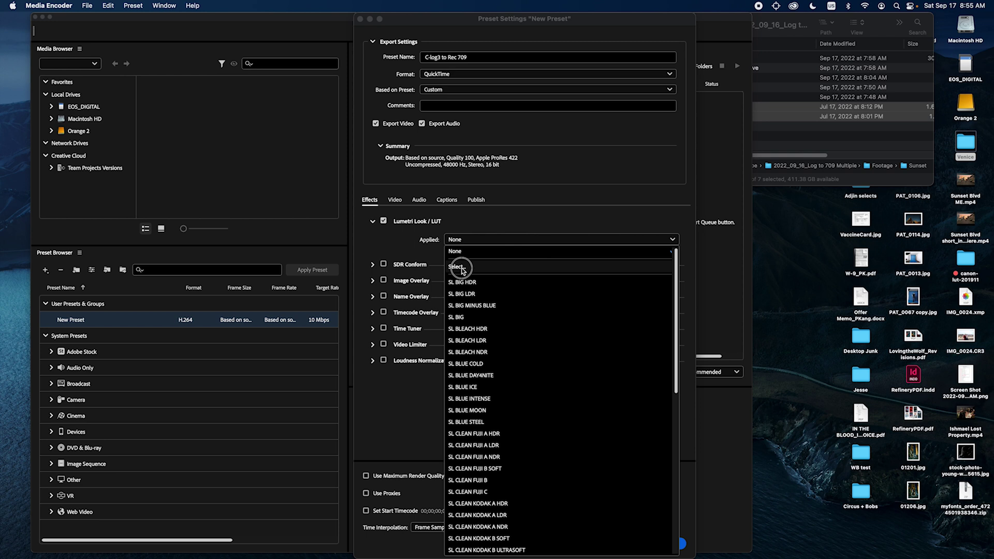
left_click(462, 267)
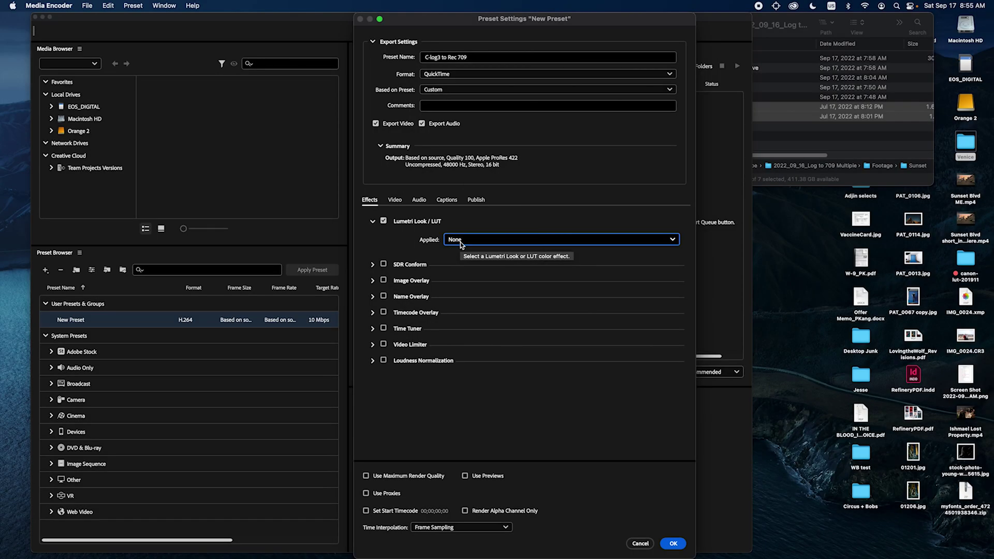
left_click(460, 242)
left_click(462, 267)
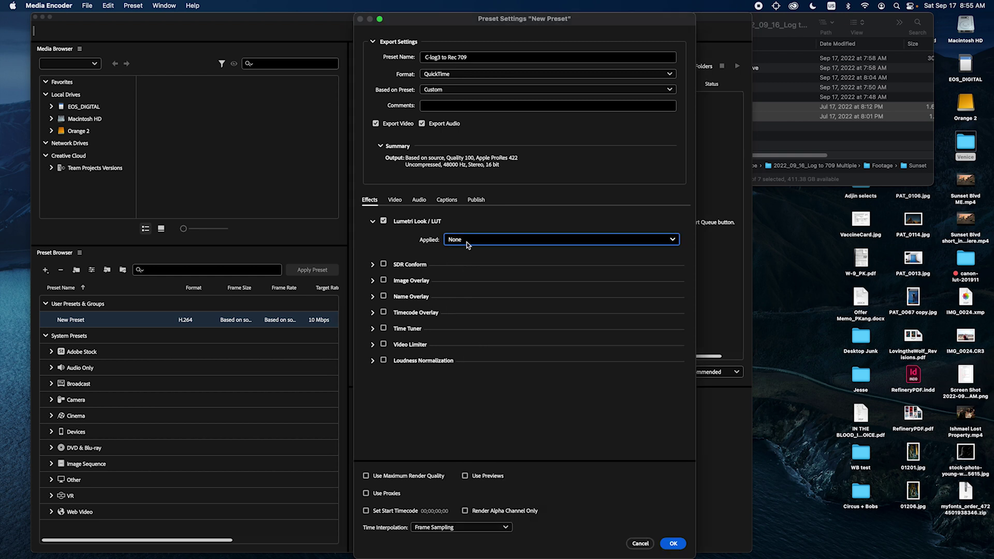
left_click(467, 242)
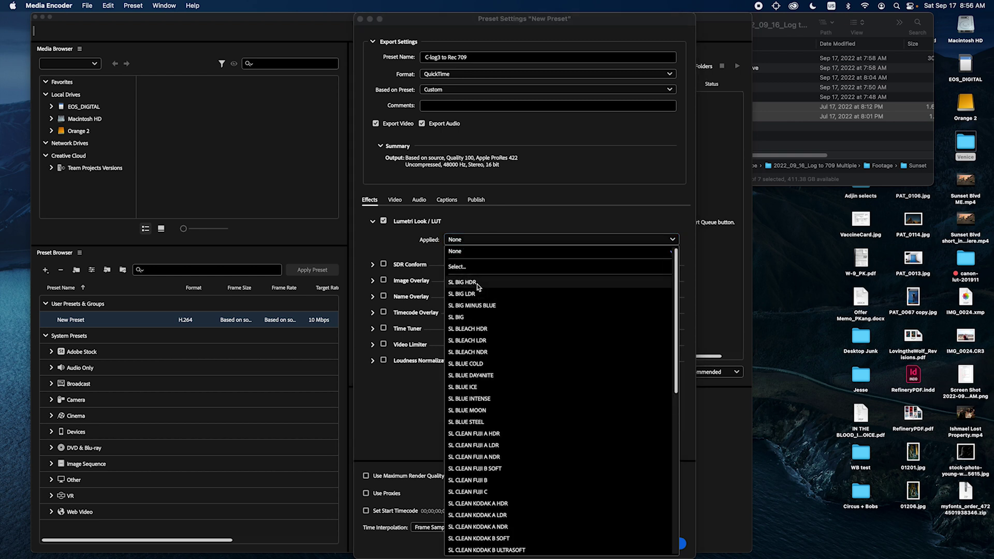
left_click(476, 283)
left_click(468, 241)
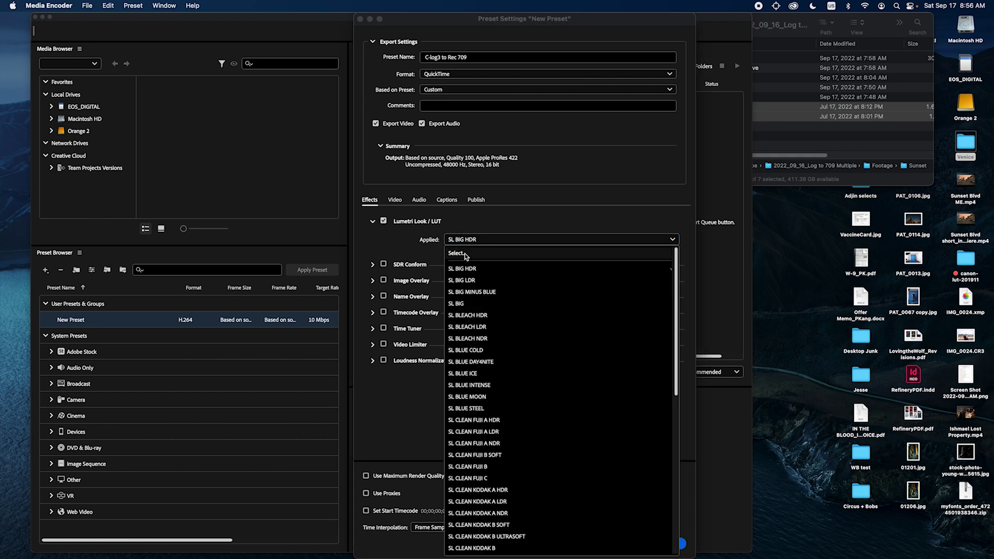
left_click(456, 253)
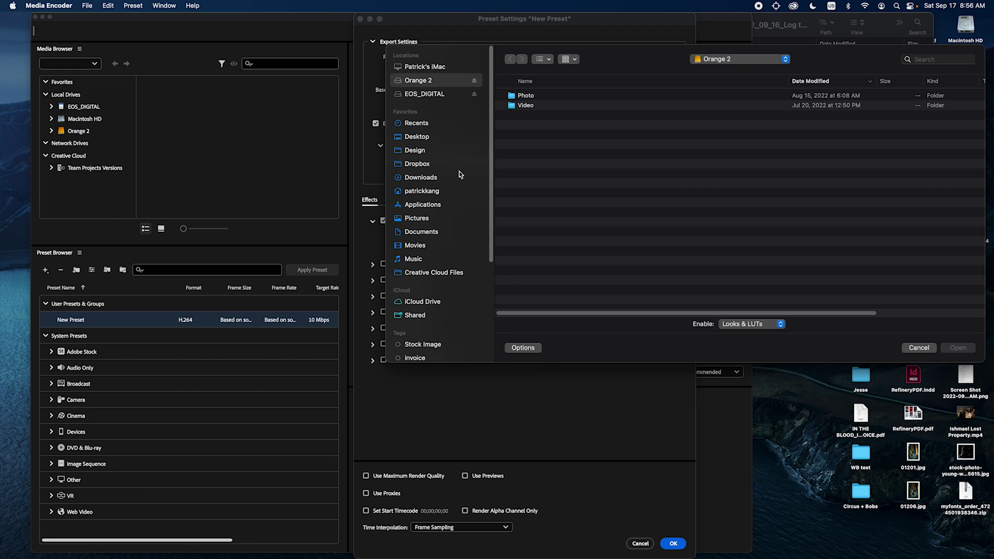
Navigate to Desktop > canon-lut-201911 > 3dlut > 33grid-3dlut > full-to-full-range
left_click(419, 137)
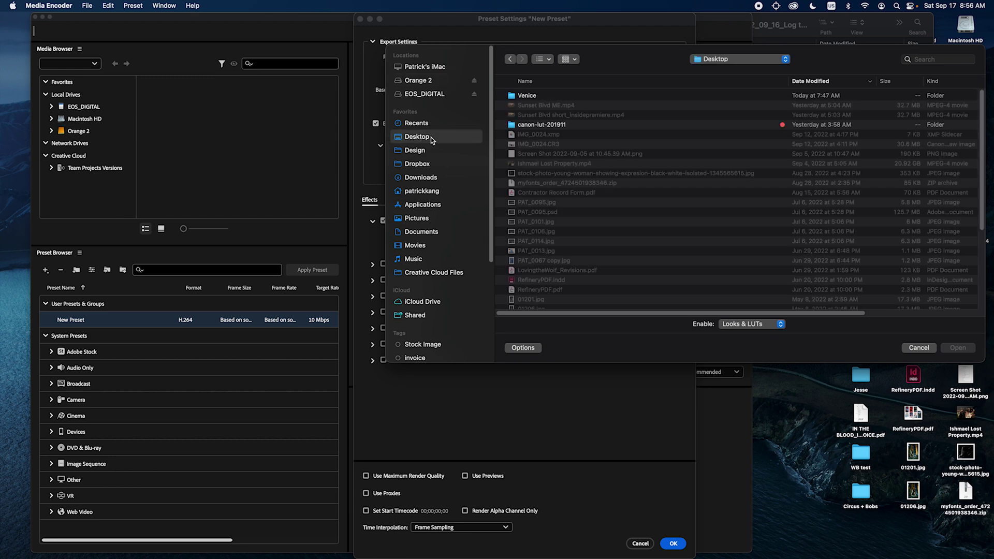
double_click(561, 128)
left_click(561, 128)
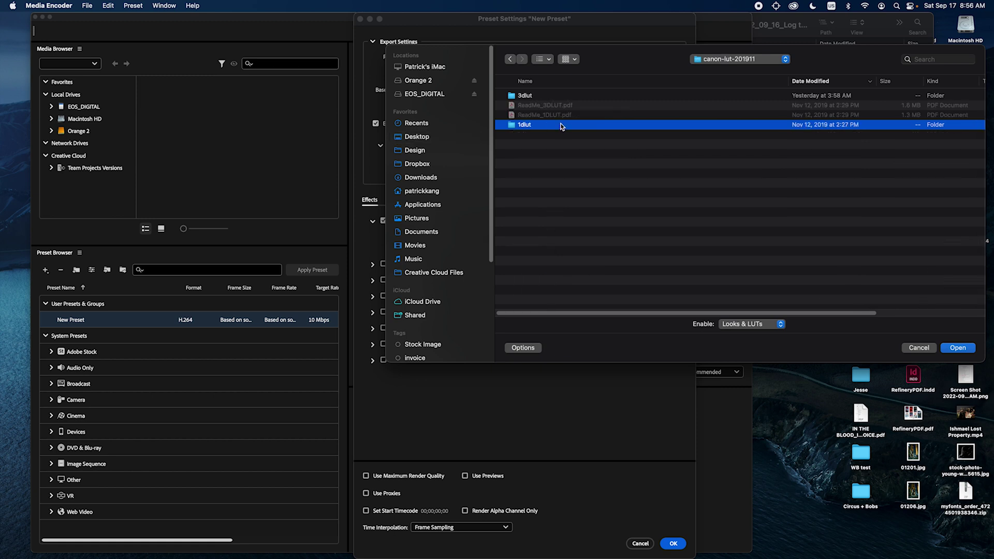
left_click(532, 98)
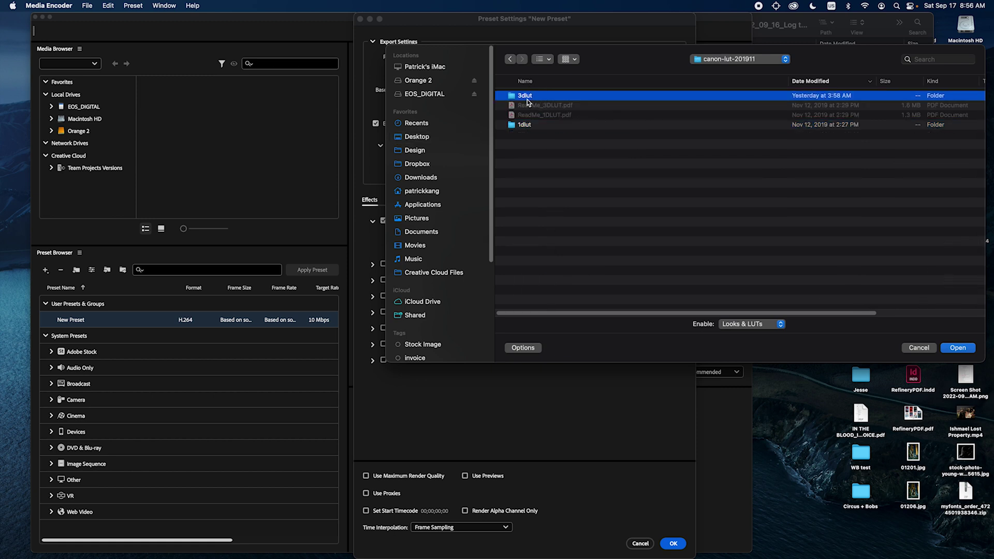
double_click(528, 99)
left_click(533, 98)
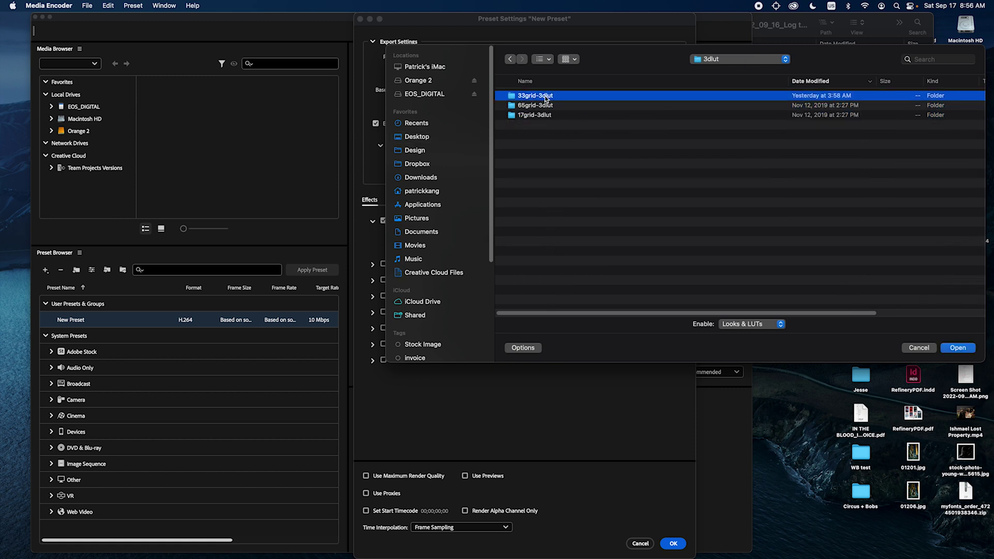
double_click(545, 98)
left_click(545, 98)
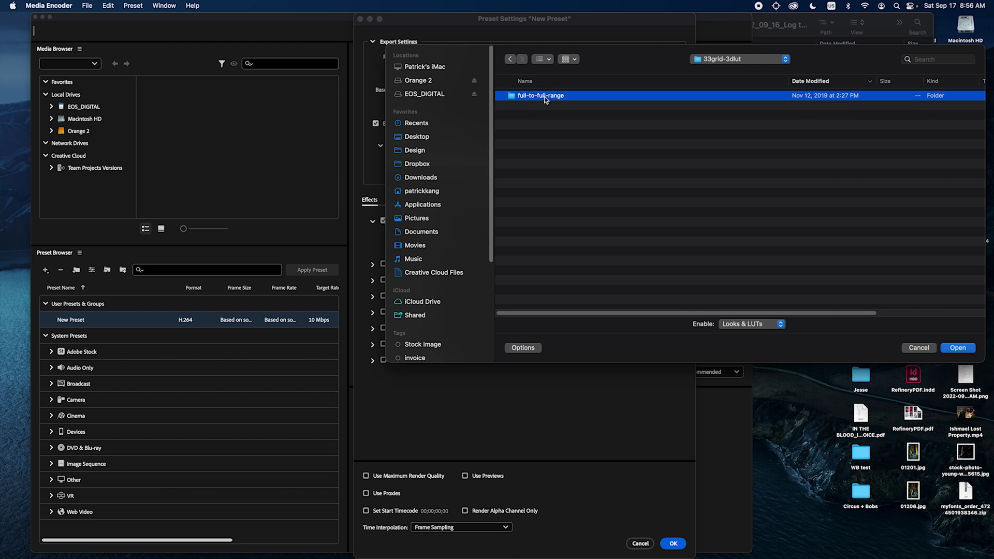
double_click(548, 98)
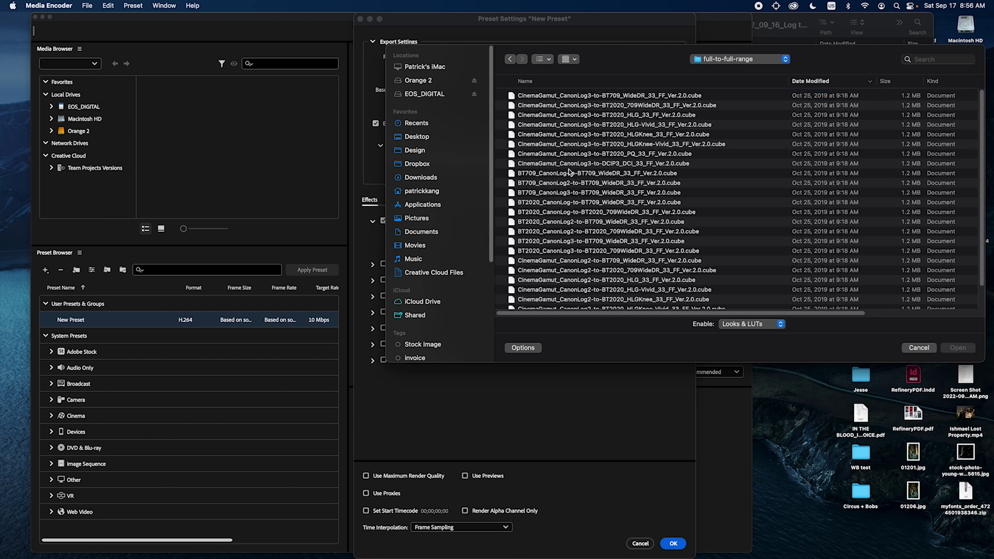
Load BT2020_CanonLog3-to-BT709_WideDR_33_FF_Ver.2.0.cube as the preset's LUT
left_click(586, 233)
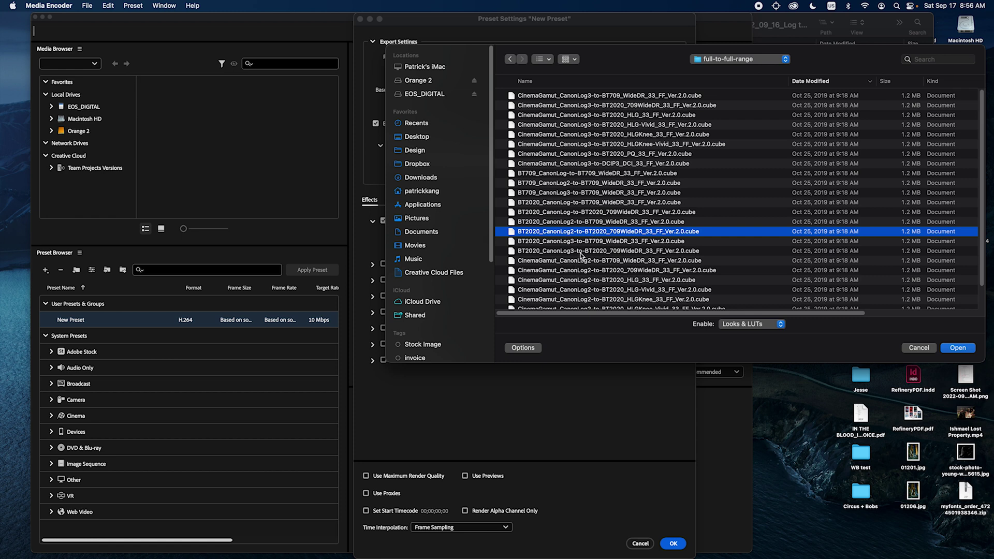
left_click(564, 241)
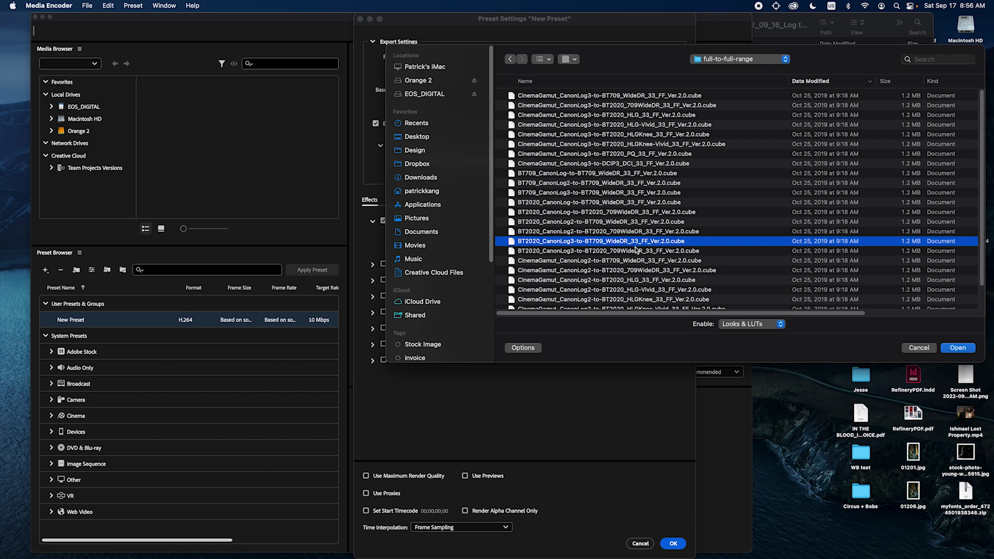
left_click(958, 347)
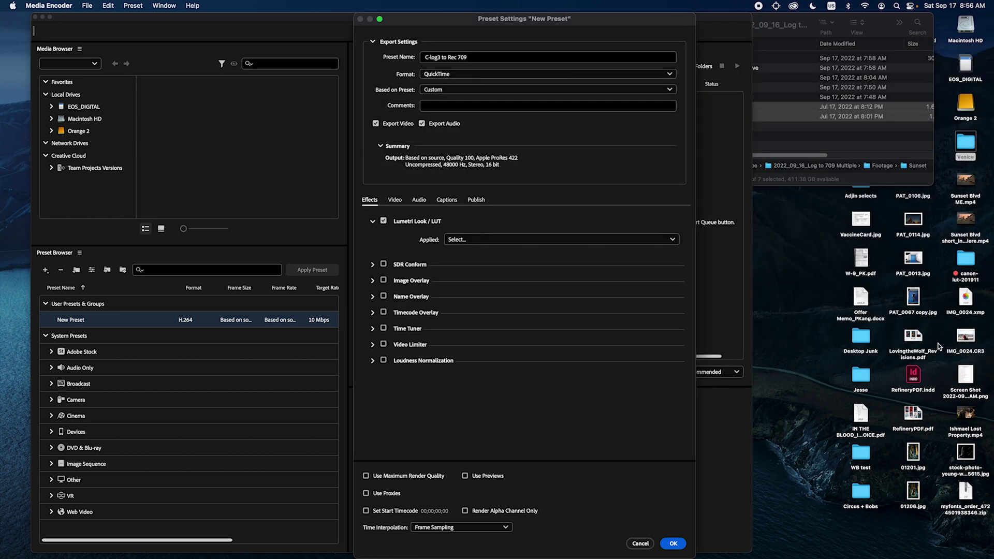
Match Video frame size to source, enable Render at Maximum Depth and Maximum Render Quality, then save
left_click(395, 200)
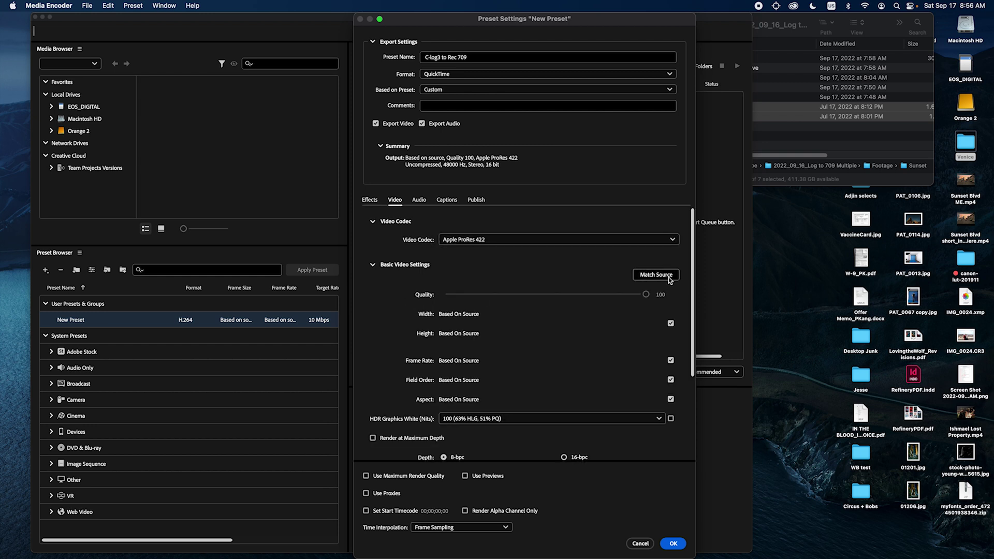
left_click(670, 323)
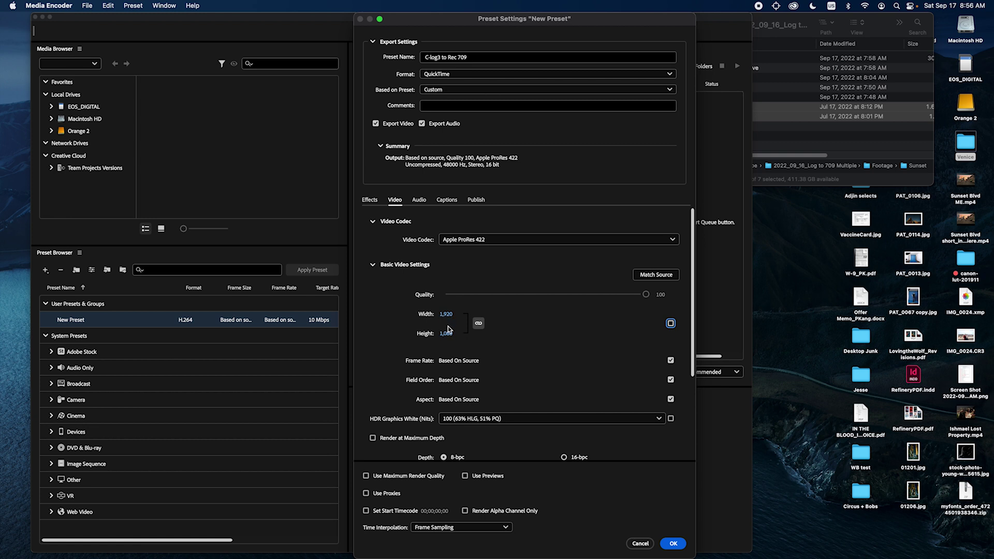
left_click(670, 323)
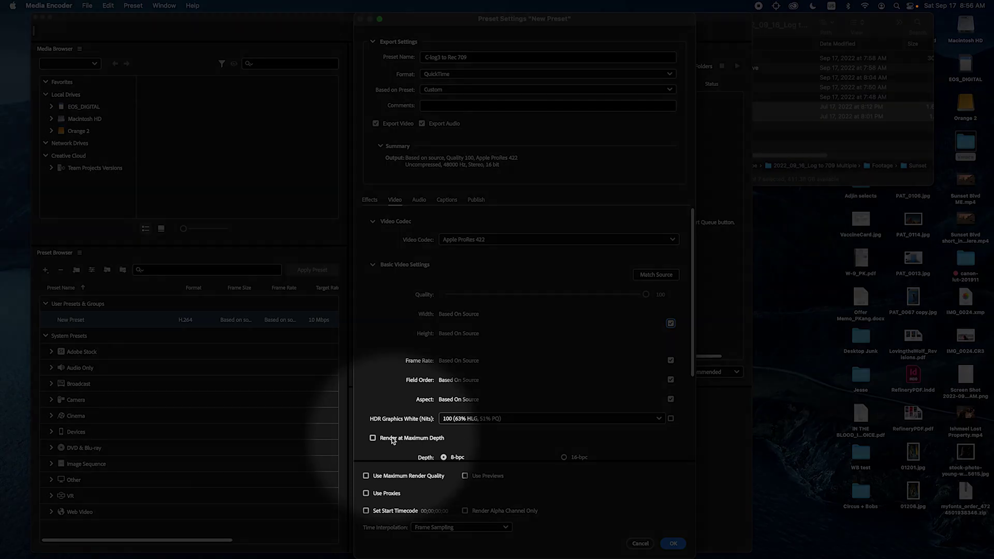
left_click(391, 439)
left_click(366, 477)
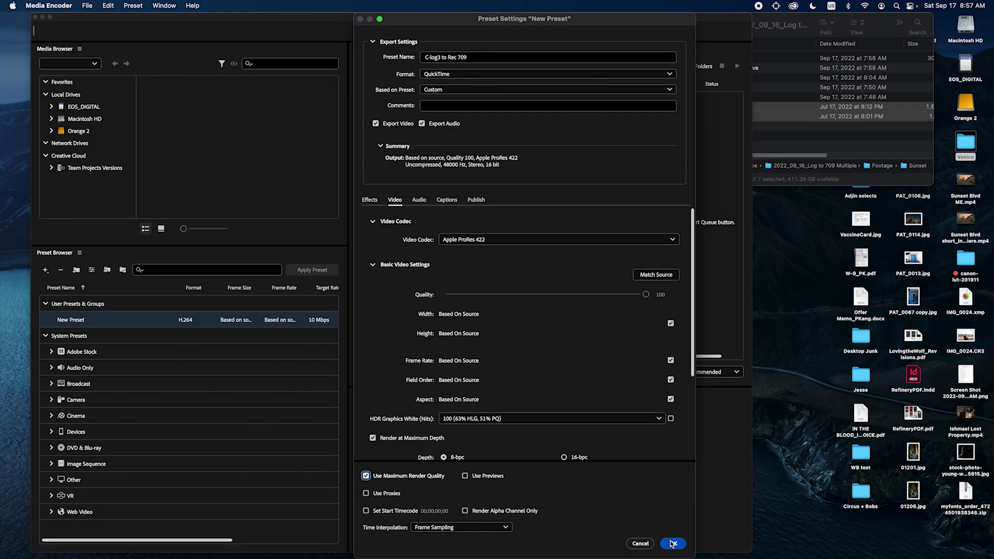
left_click(671, 544)
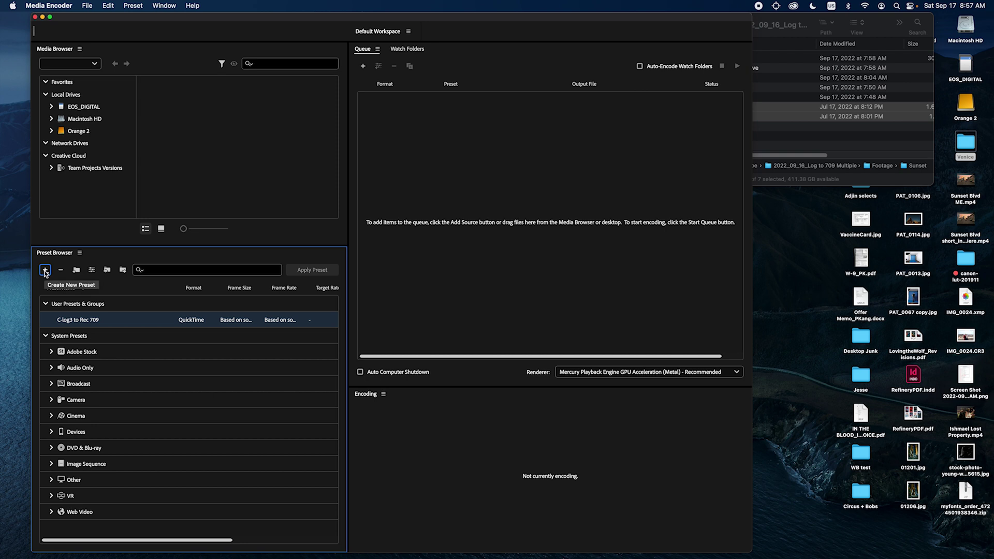
Create an ingest preset named 'Log to 709 Ingest' with Transcode files to Destination ticked
left_click(45, 270)
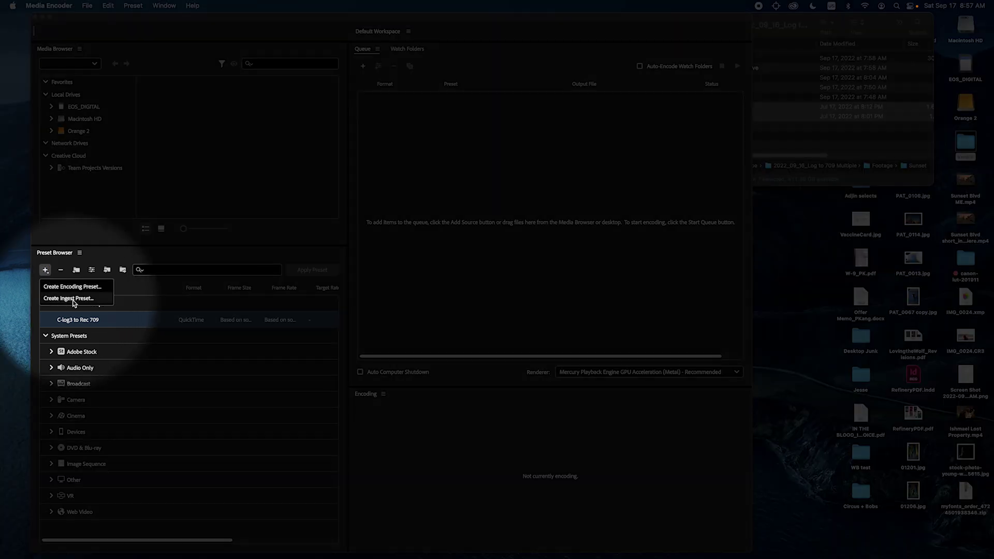
left_click(78, 299)
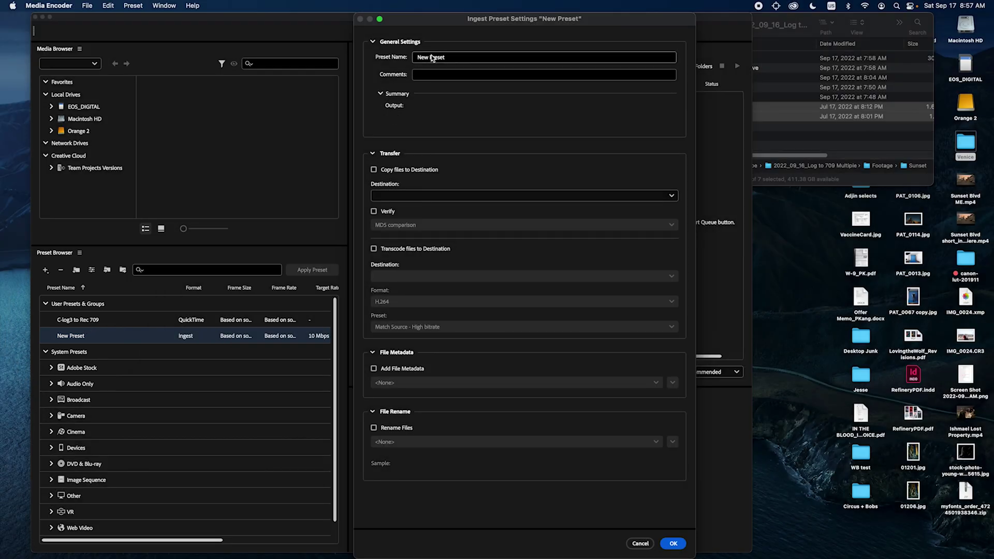
left_click(433, 58)
left_click_drag(448, 57, 367, 50)
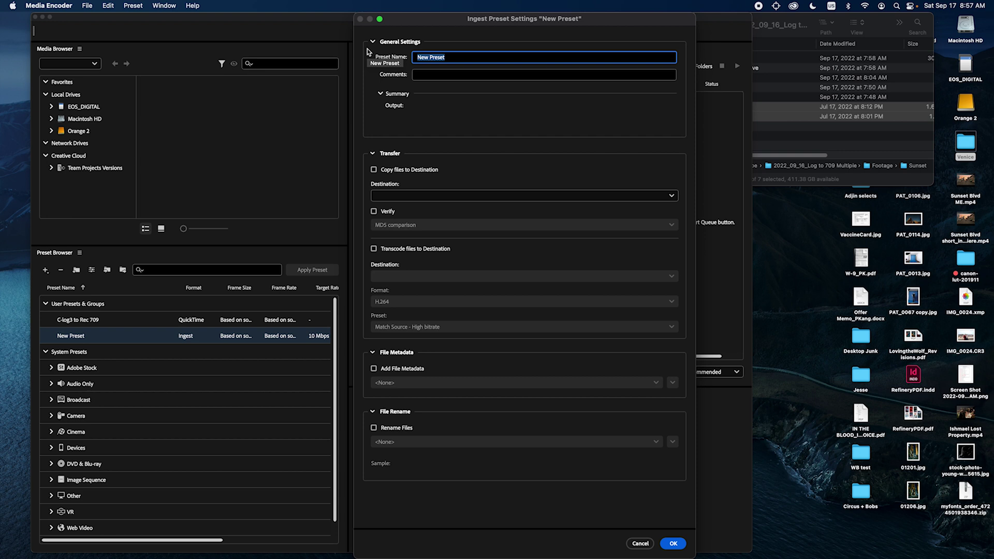
type("Log to 709 Ingest")
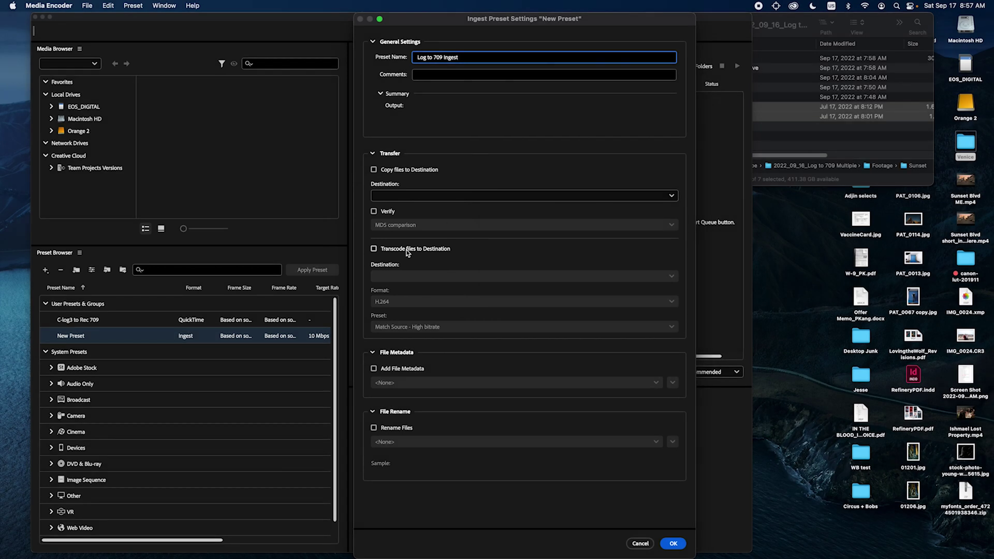
left_click(408, 252)
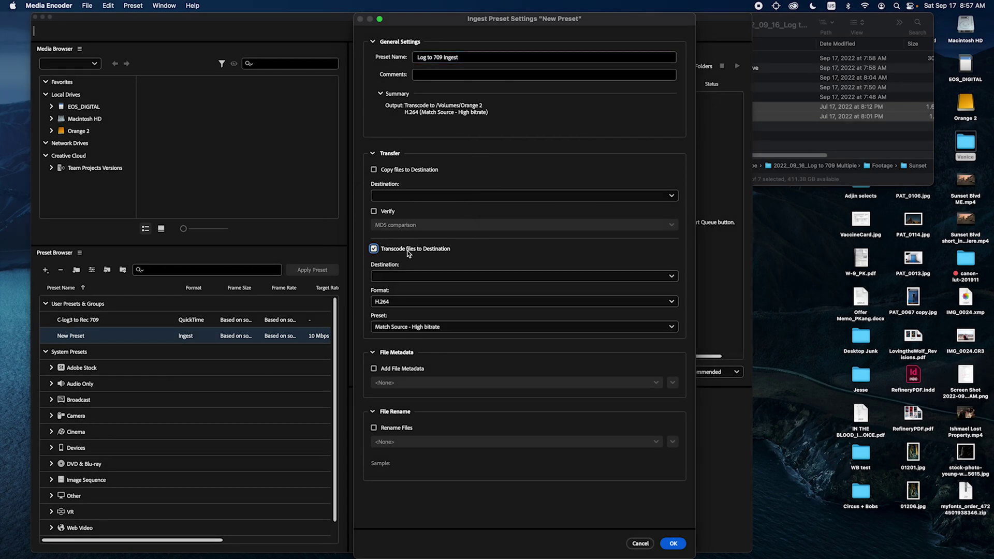
Set the transcode destination to the Orange 2 drive
left_click(414, 277)
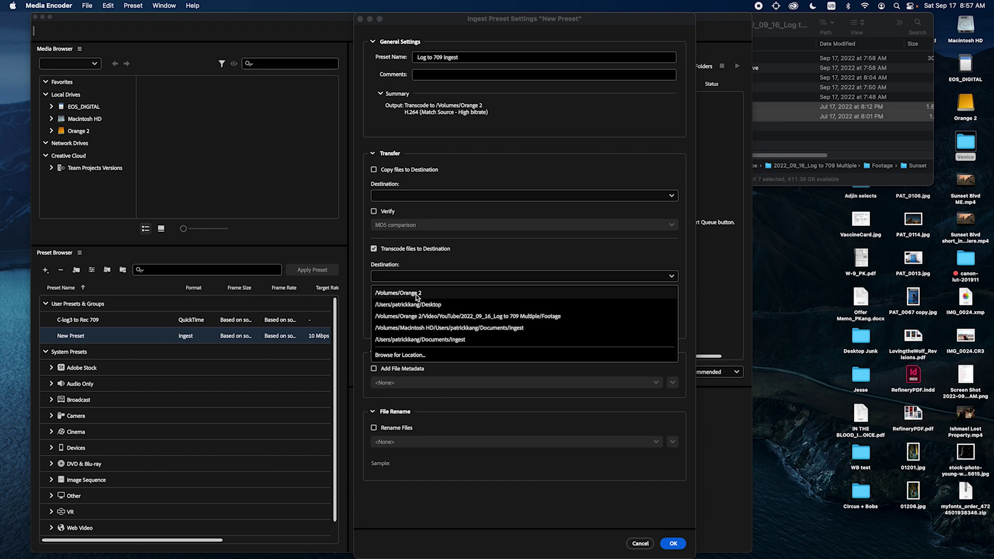
left_click(415, 356)
left_click(419, 81)
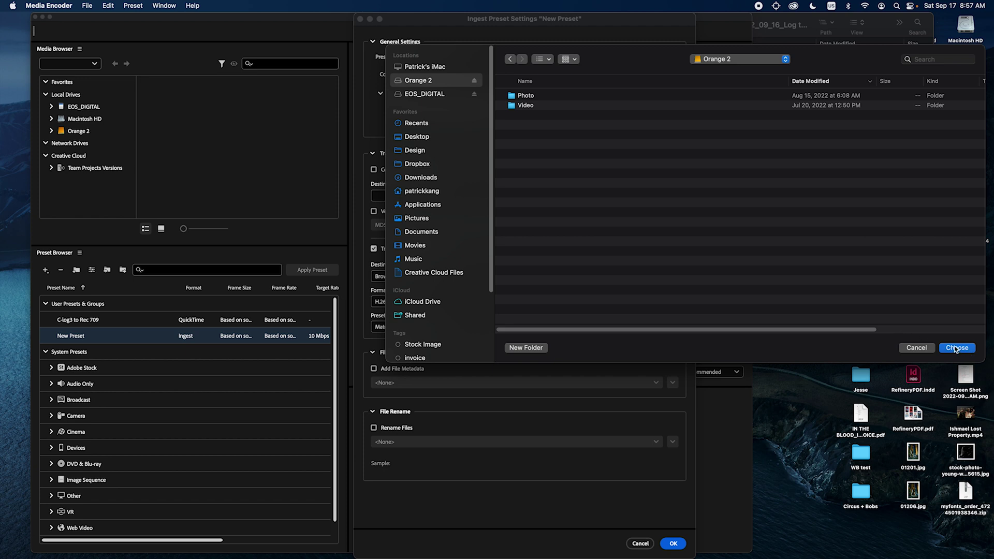
left_click(957, 347)
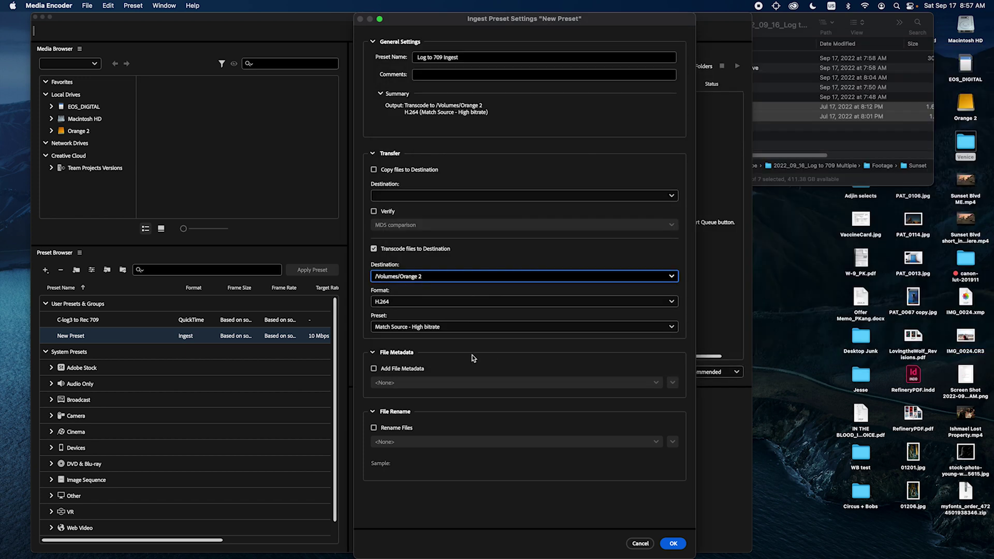
Transcode as QuickTime with the C-log3 to Rec 709 preset and save the ingest preset
left_click(414, 303)
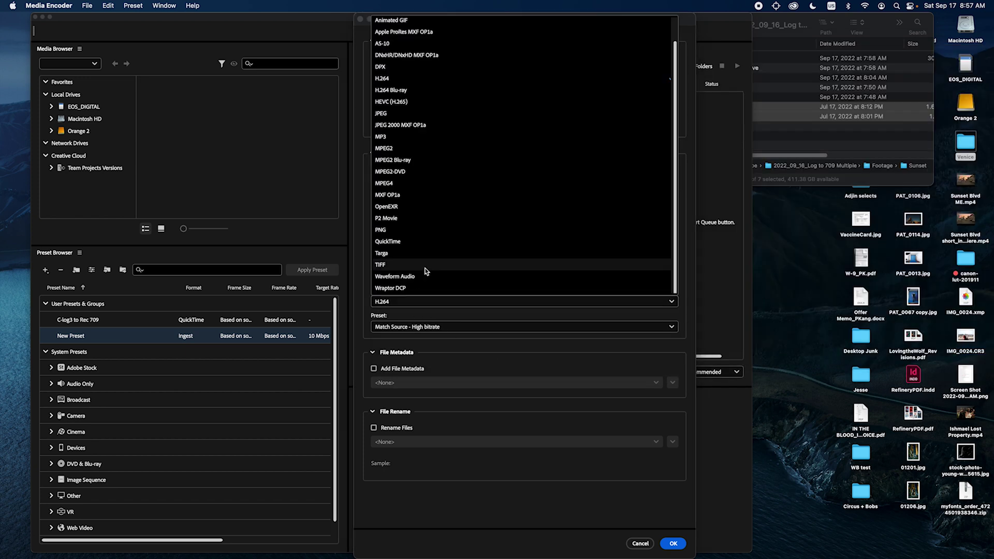
left_click(419, 243)
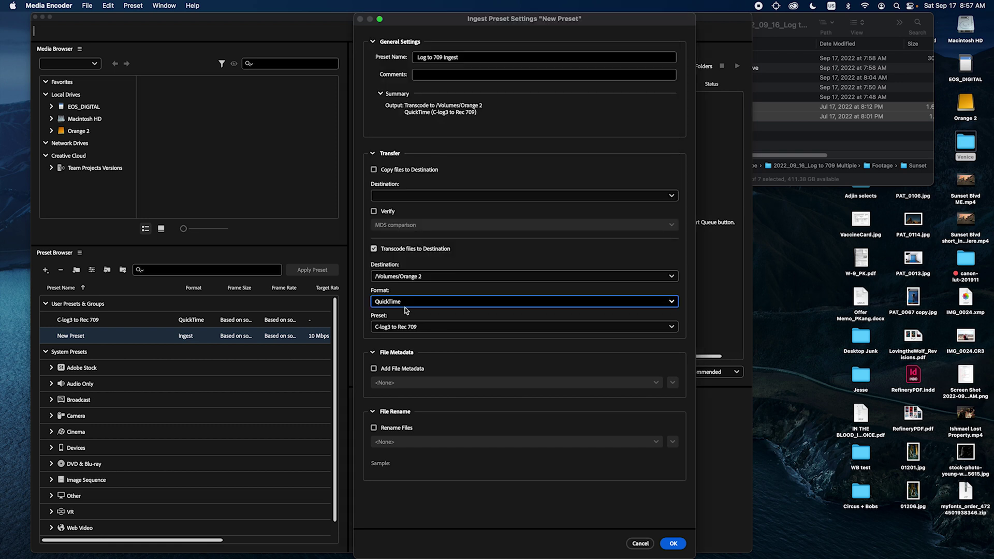
left_click(417, 329)
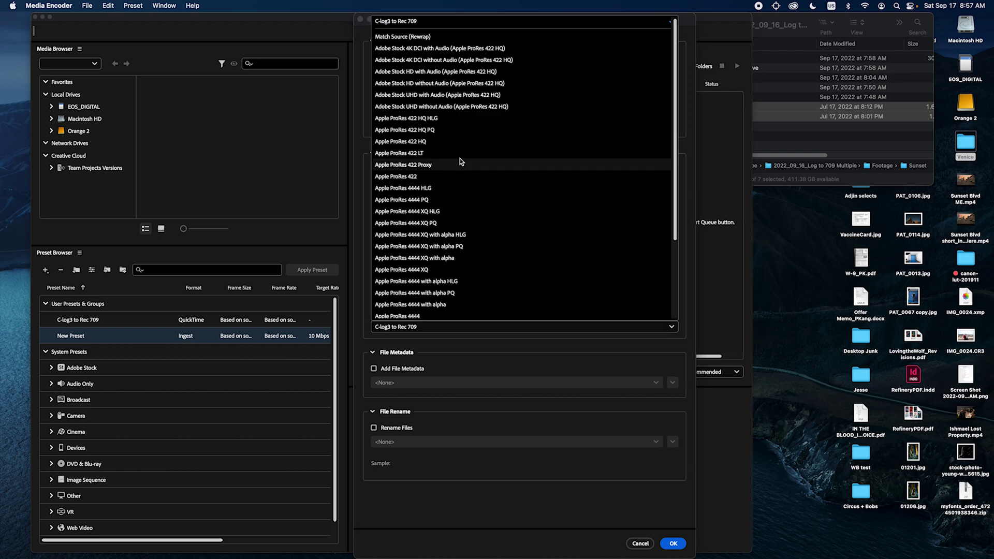
left_click(409, 23)
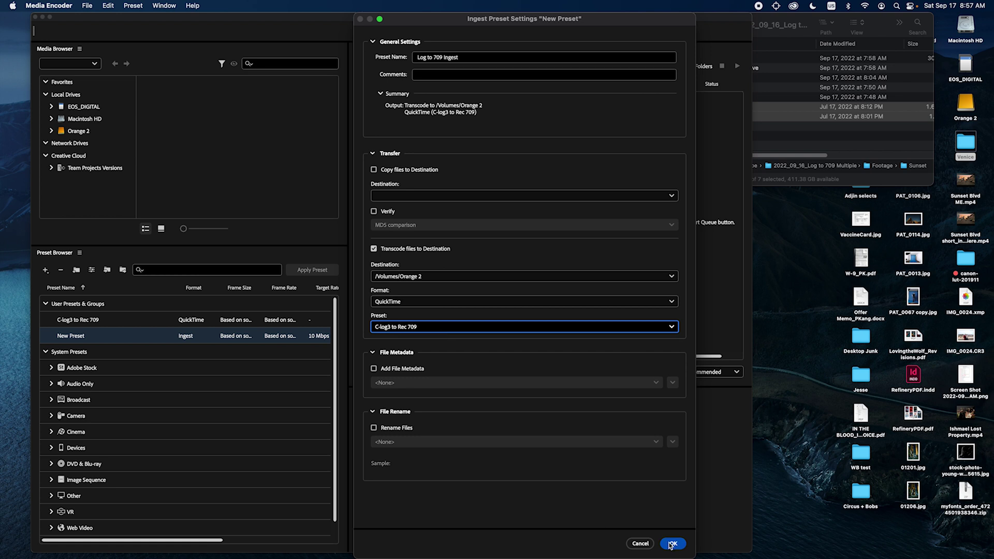
left_click(672, 543)
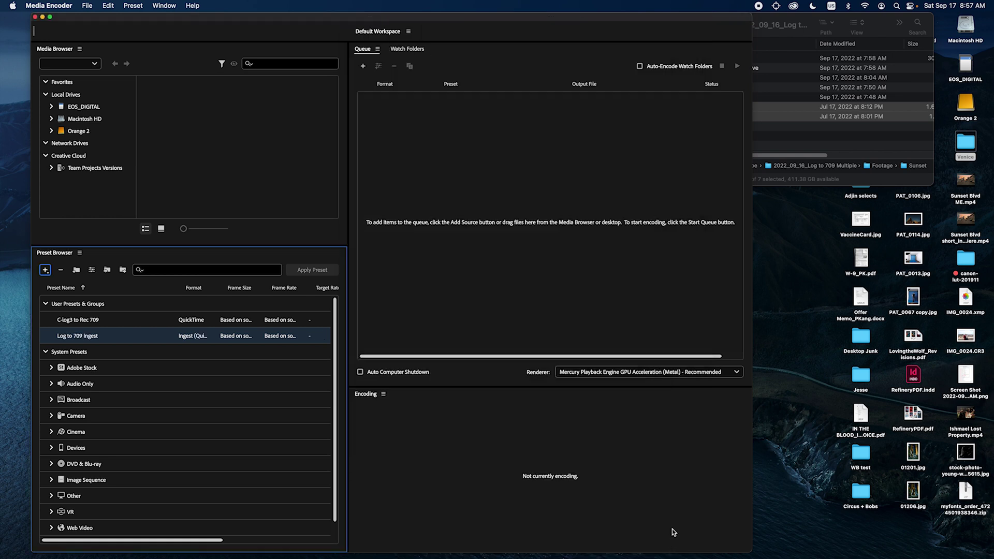
Drag PAT_0009.MP4 and PAT_0011.MP4 from the Finder folder into the encoding queue
left_click(777, 157)
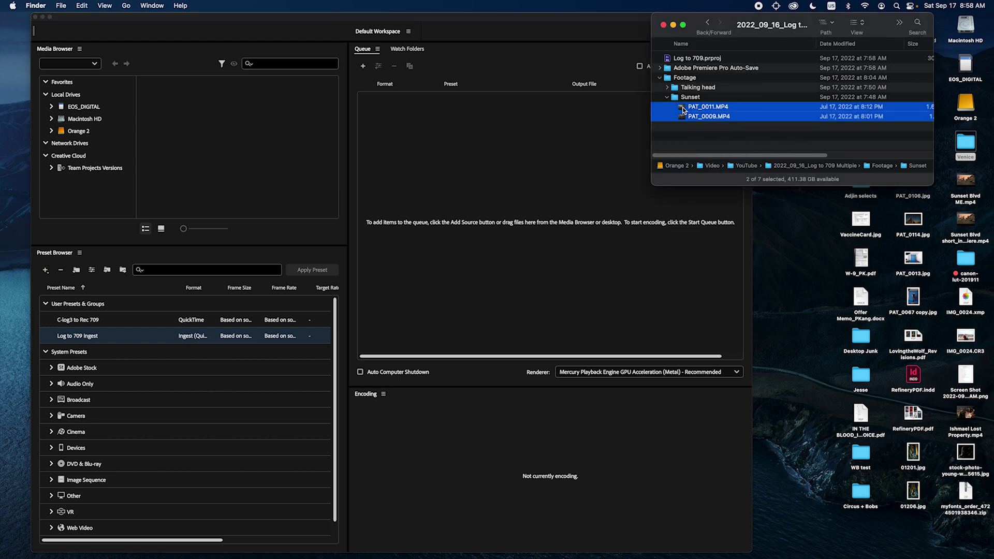
left_click_drag(682, 109, 533, 140)
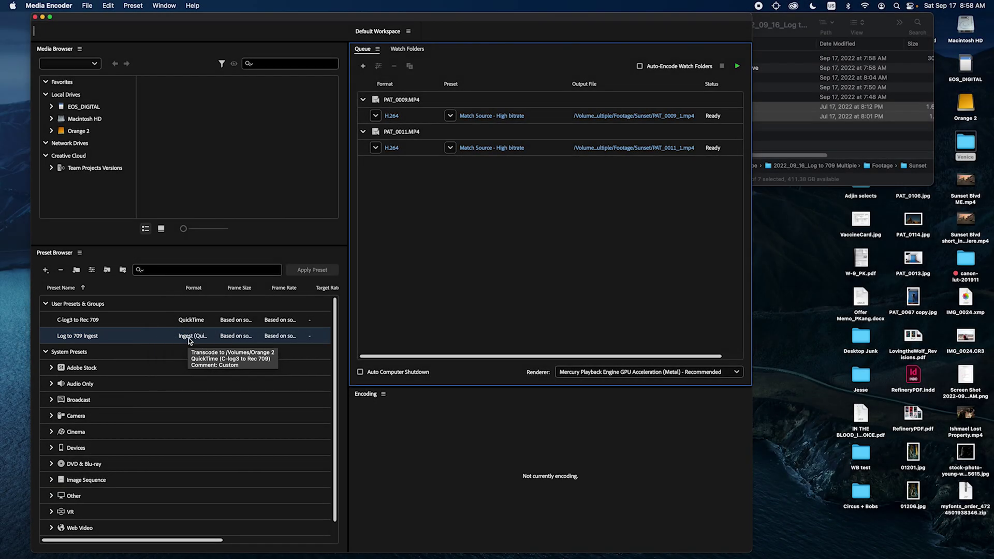
Apply Log to 709 Ingest to both PAT_0009 and PAT_0011 queue items and start the queue
left_click_drag(189, 340, 423, 119)
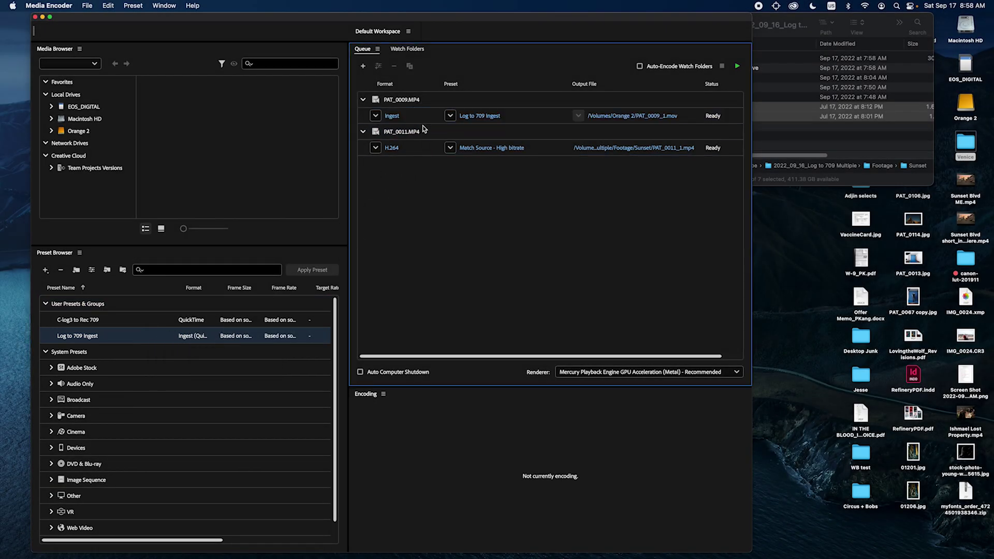
left_click_drag(512, 204, 437, 104)
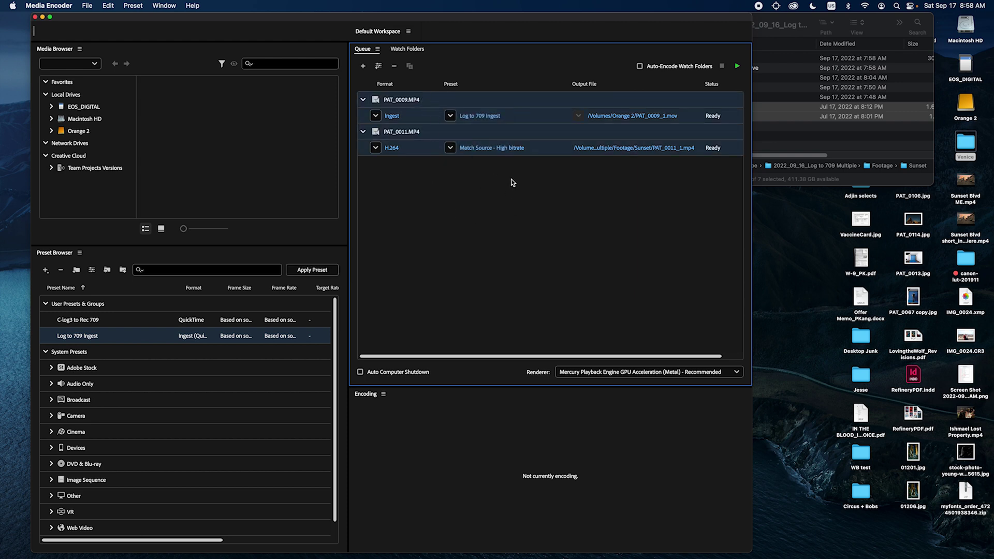
left_click(227, 310)
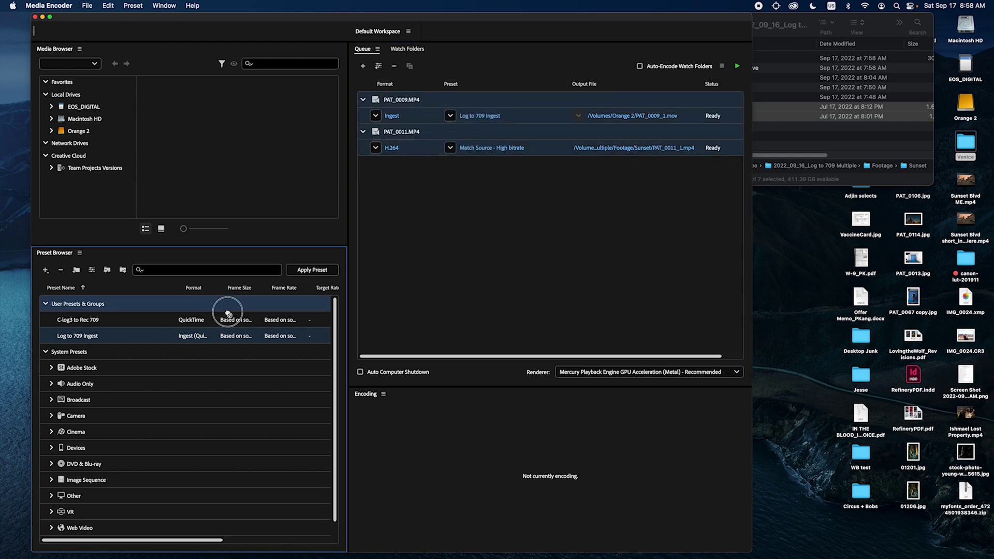
left_click_drag(227, 313, 394, 149)
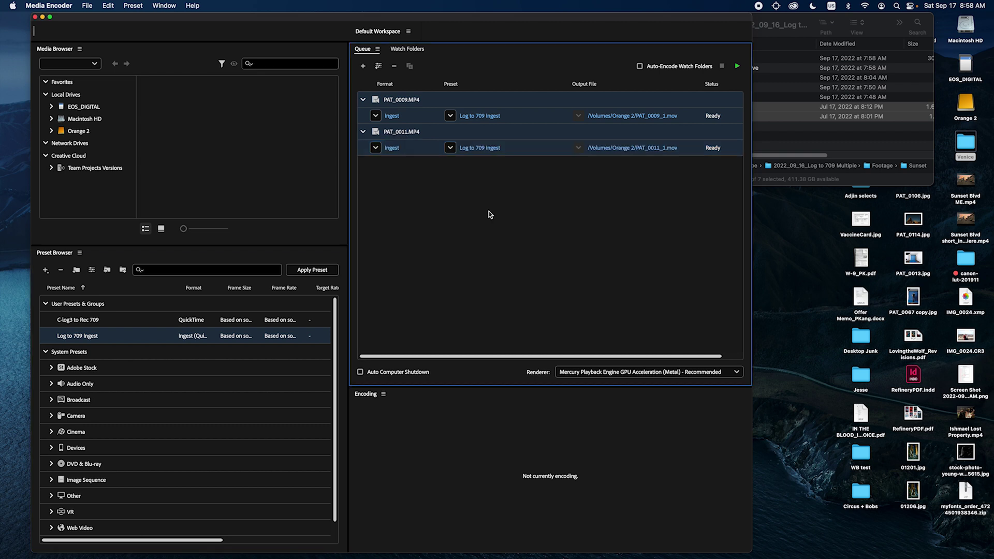
left_click(489, 212)
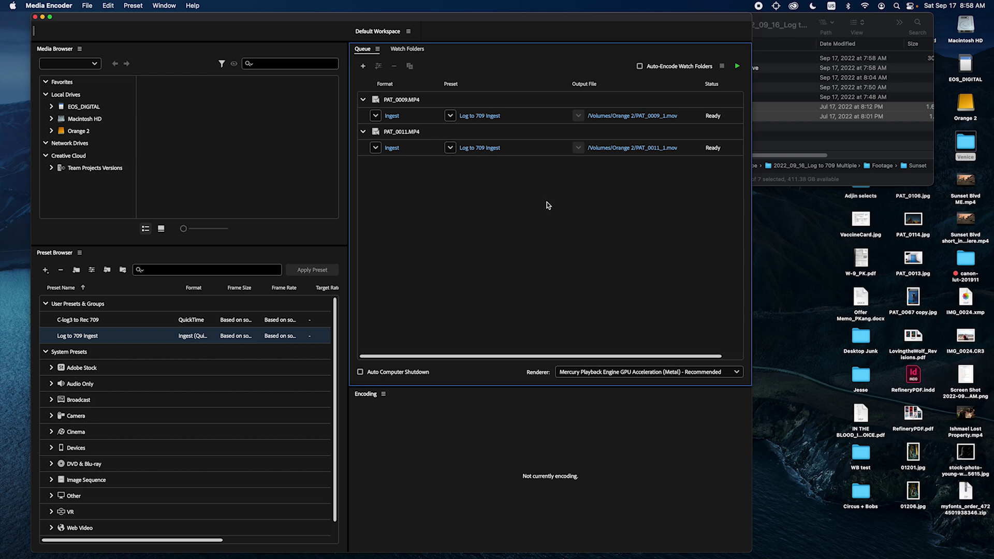
left_click(737, 67)
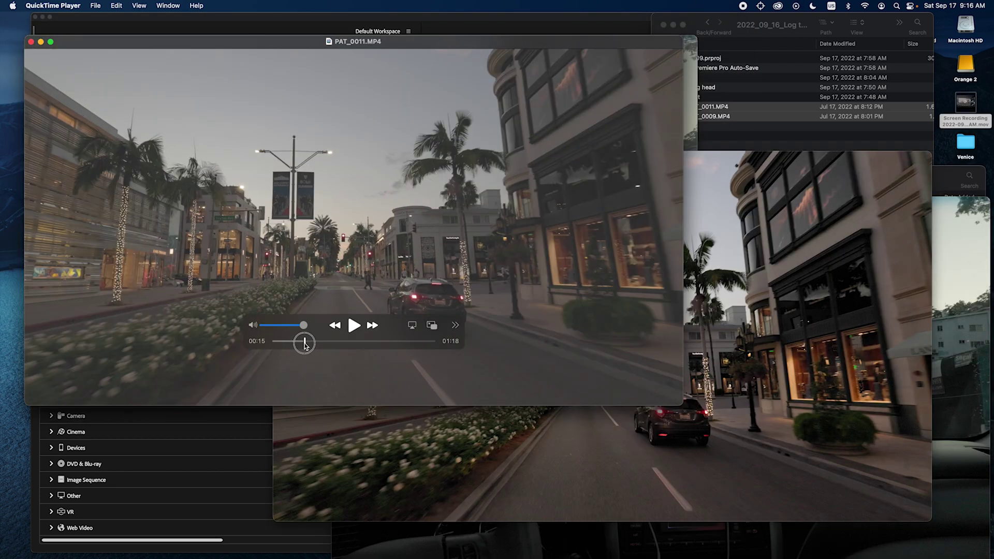
Play the original PAT_0011.MP4 briefly, then play the converted PAT_0011_1.mov to compare colour
key("space")
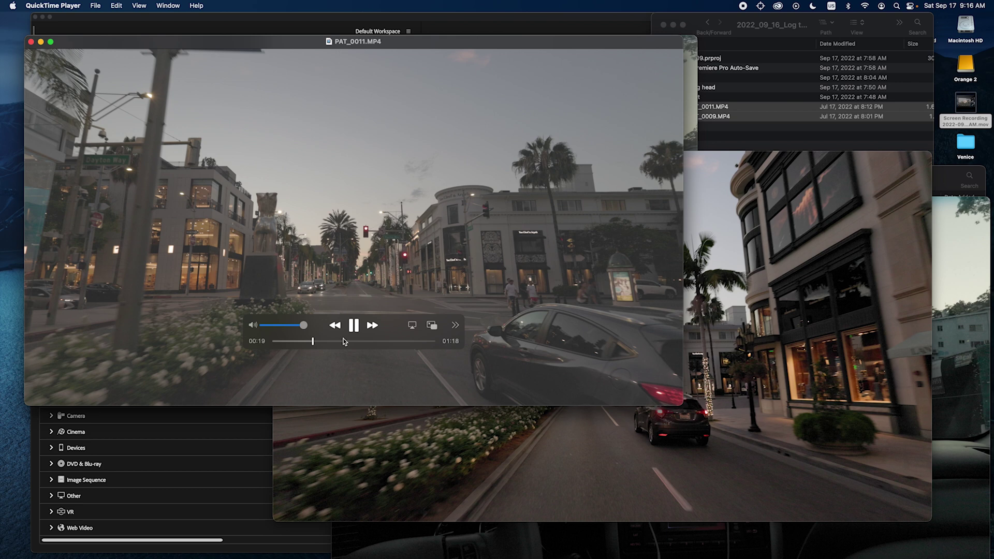
key("space")
left_click(530, 463)
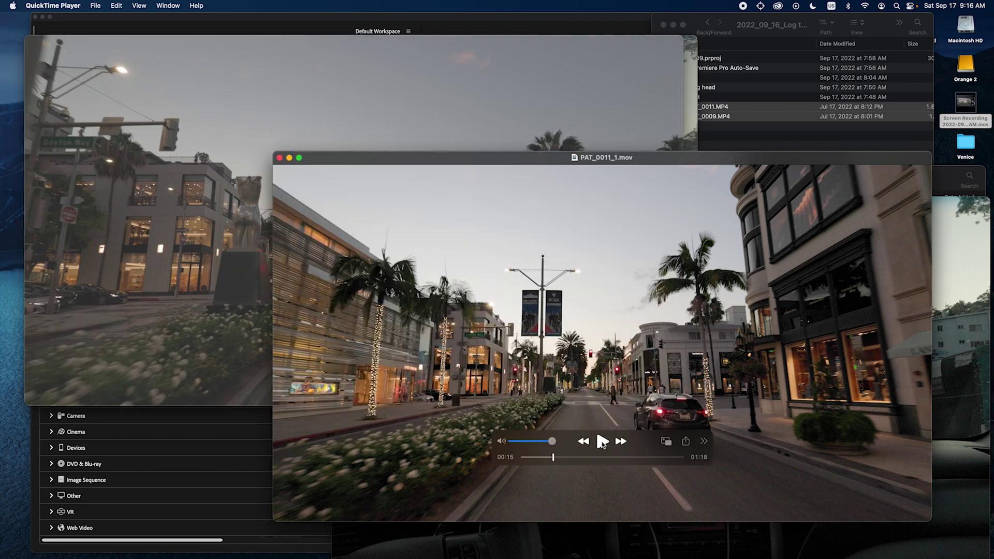
left_click(603, 442)
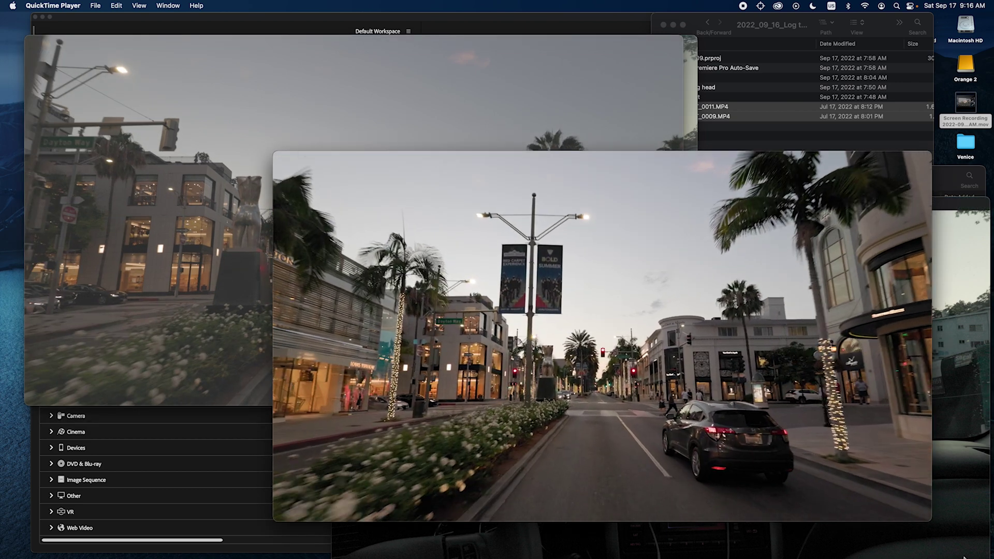